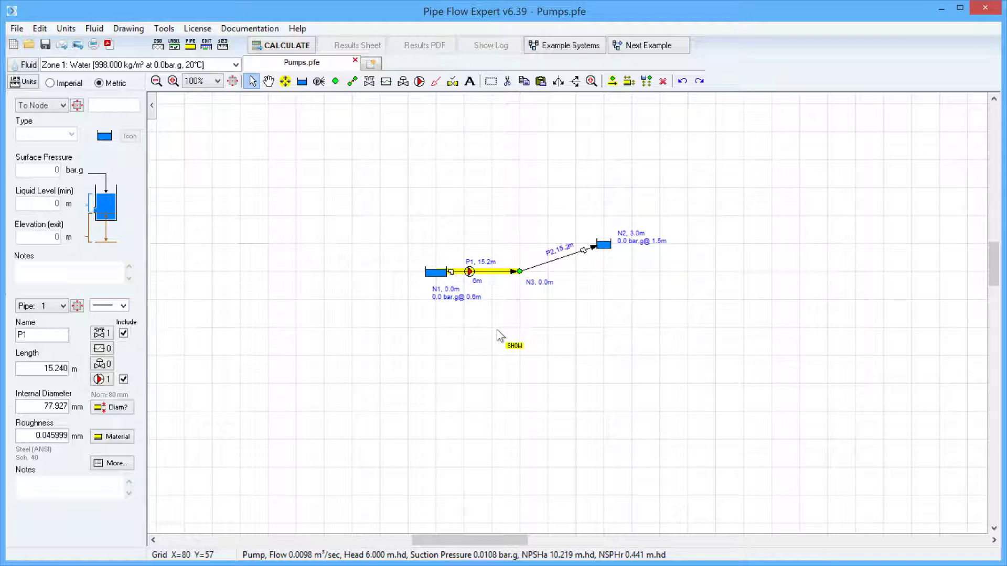
Open the pump data for P1's 4x3-8 A70 pump and browse the GenericPumps_EndSuction_50Hz library
left_click(479, 287)
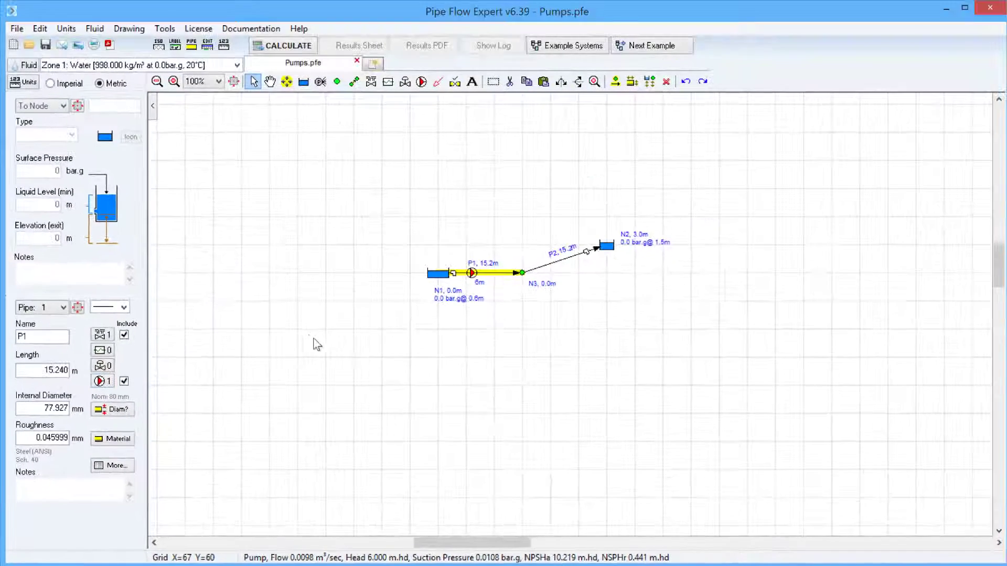
right_click(496, 278)
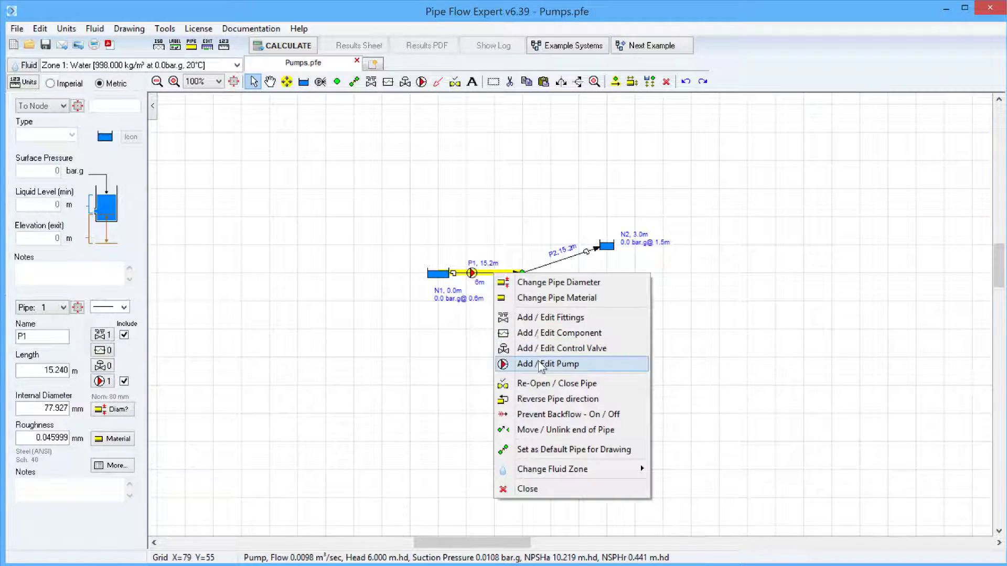
left_click(455, 225)
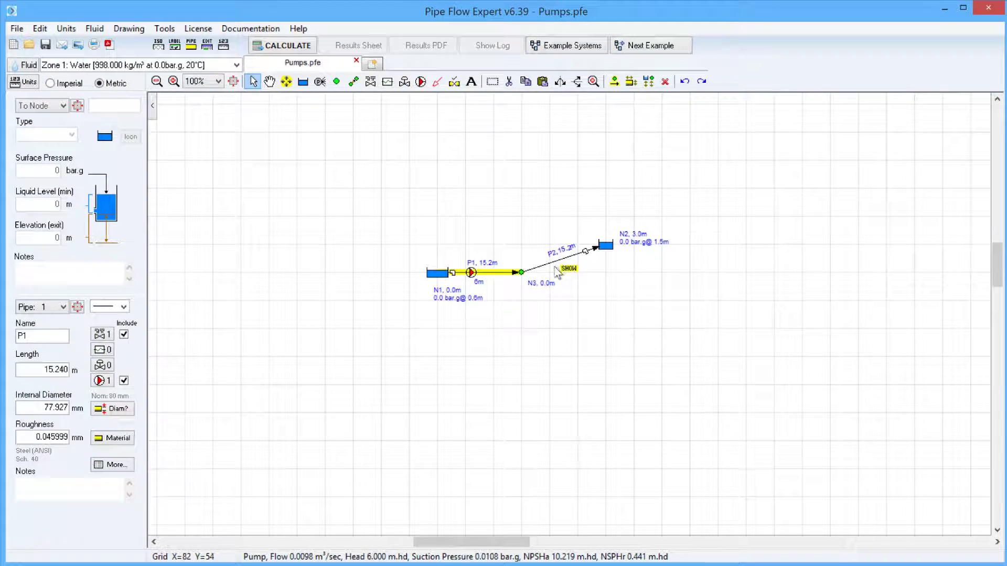
left_click(557, 272)
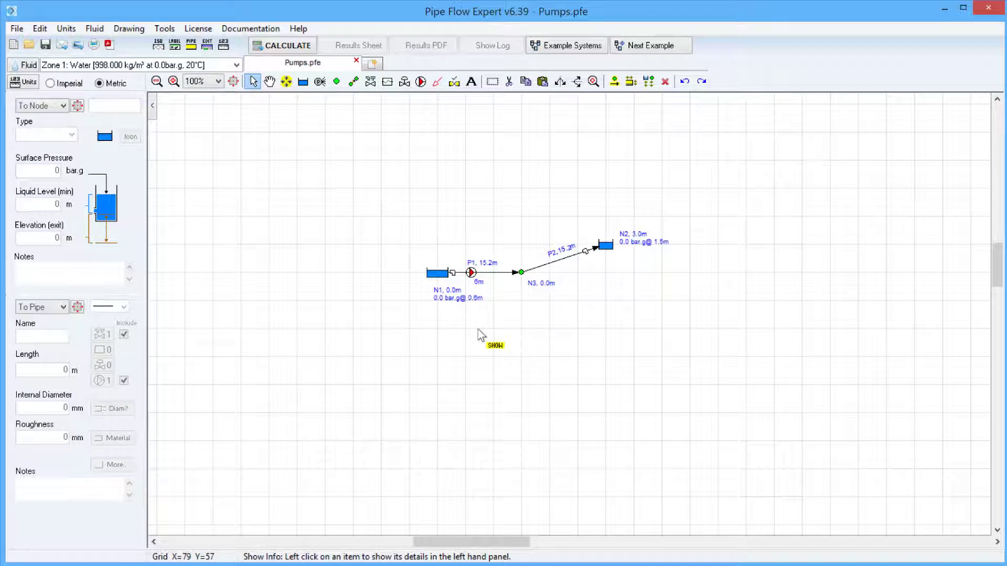
left_click(473, 274)
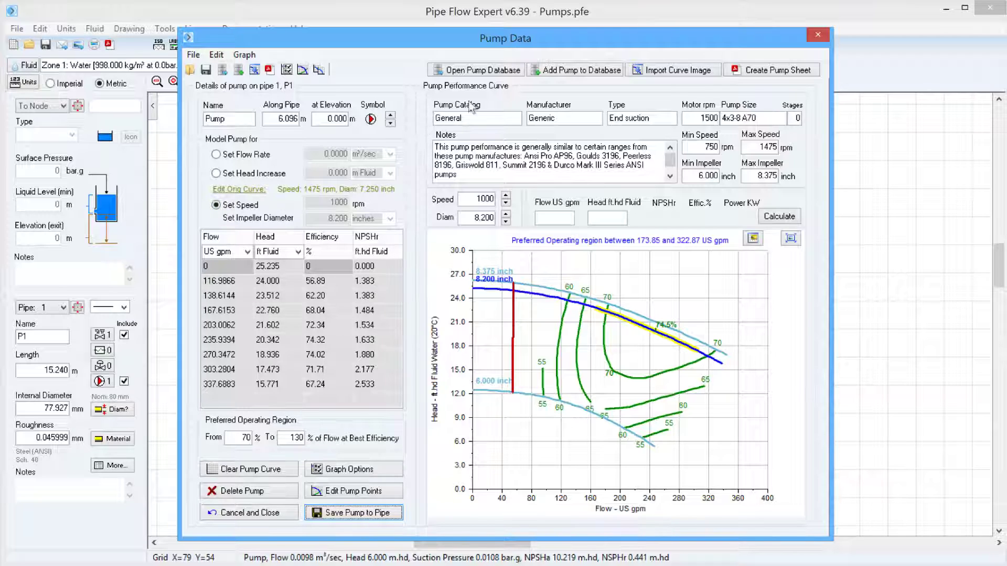
left_click(483, 70)
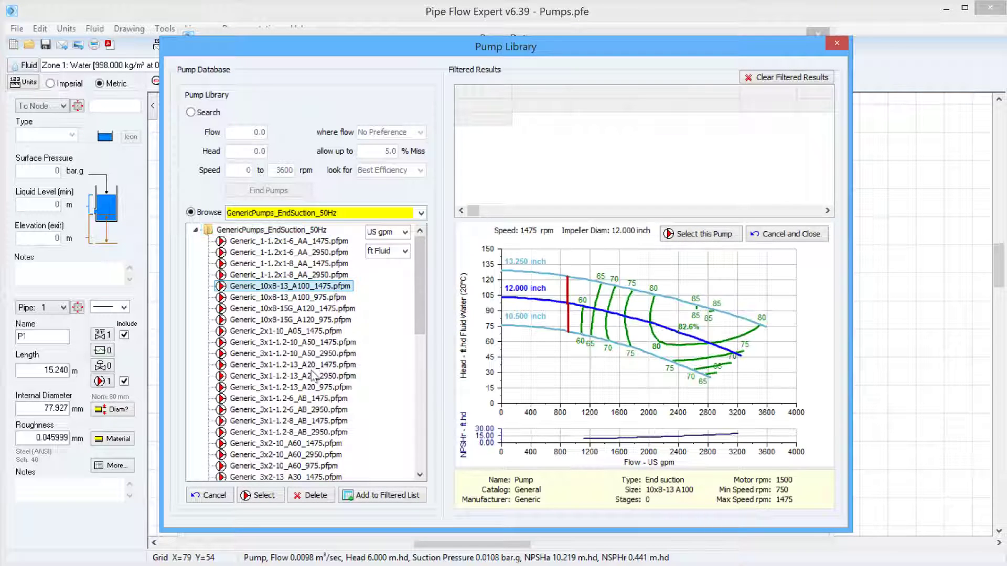
left_click(315, 376)
left_click(311, 433)
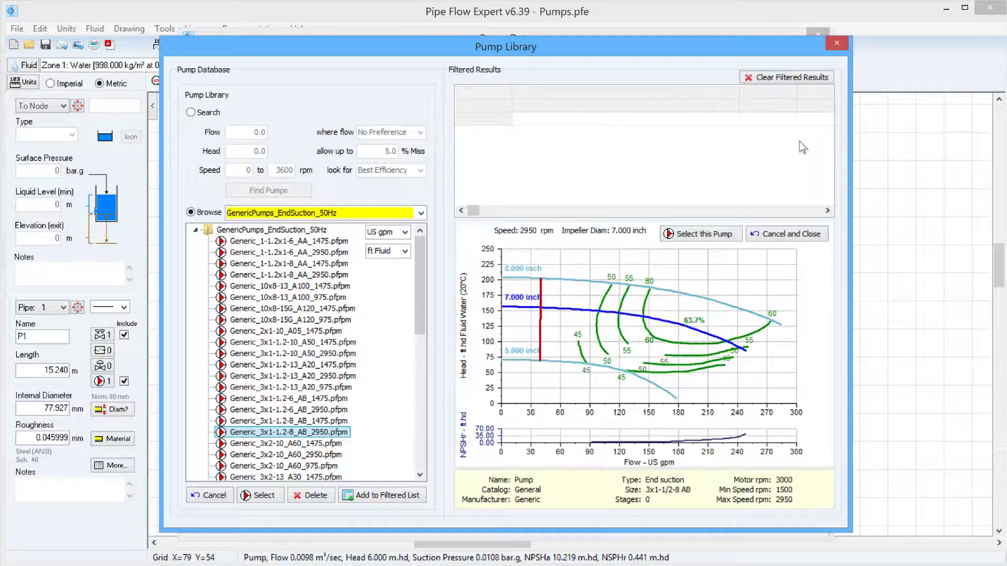
left_click(837, 43)
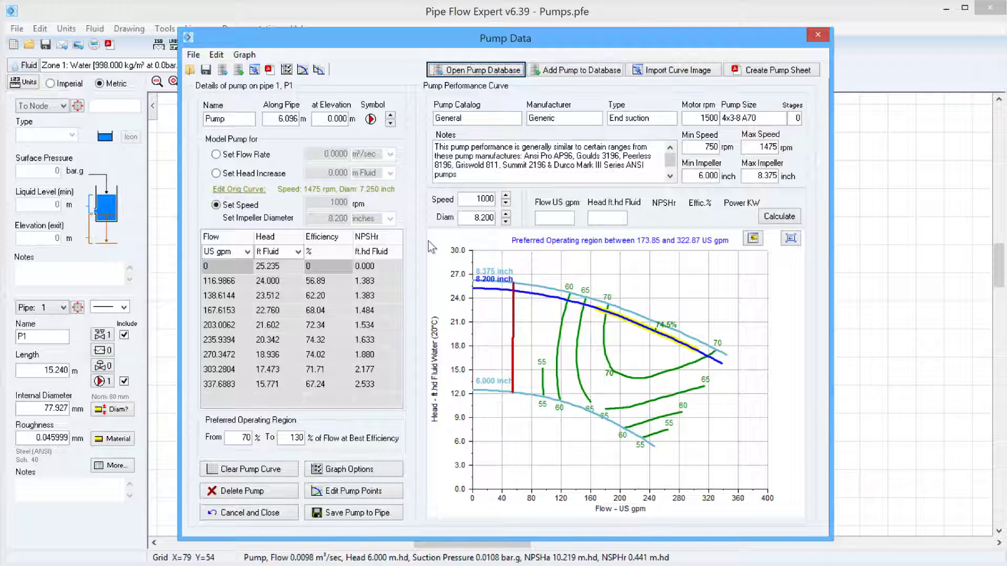
left_click(346, 514)
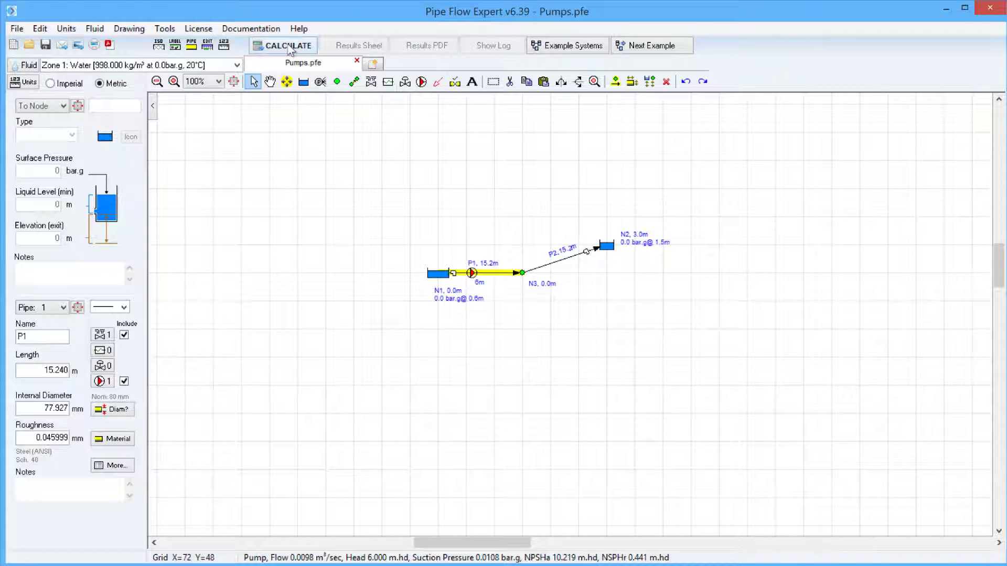
Solve and view P1's results: 0.0116 m³/sec, 6.783 m.hd head, 70% efficiency, 1.10 kW
left_click(289, 47)
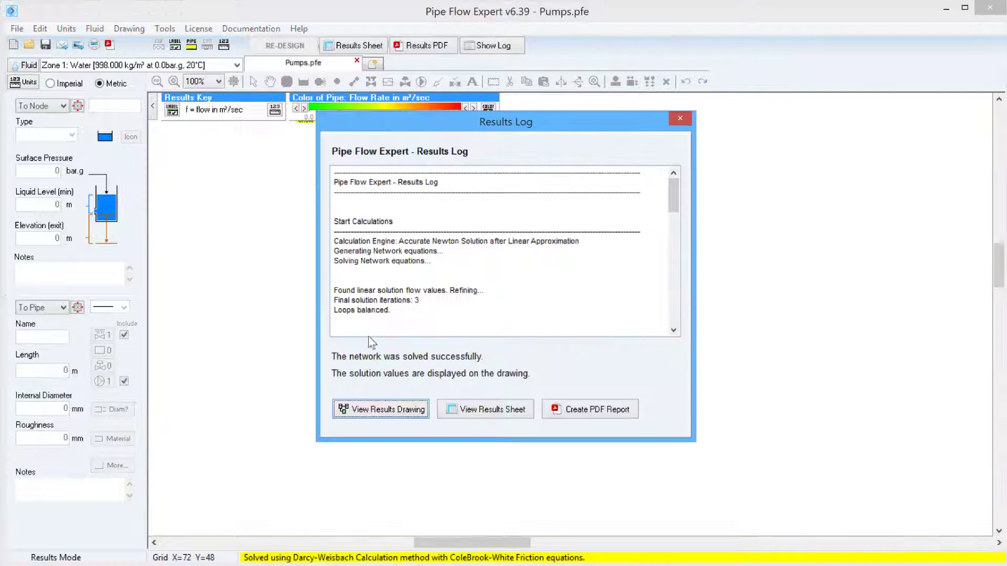
left_click(377, 410)
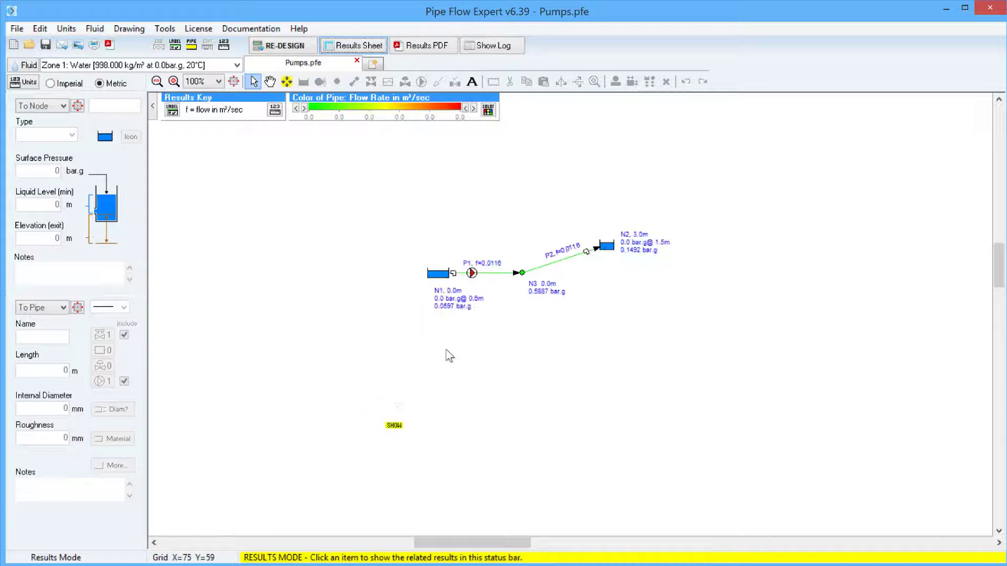
mouse_move(474, 276)
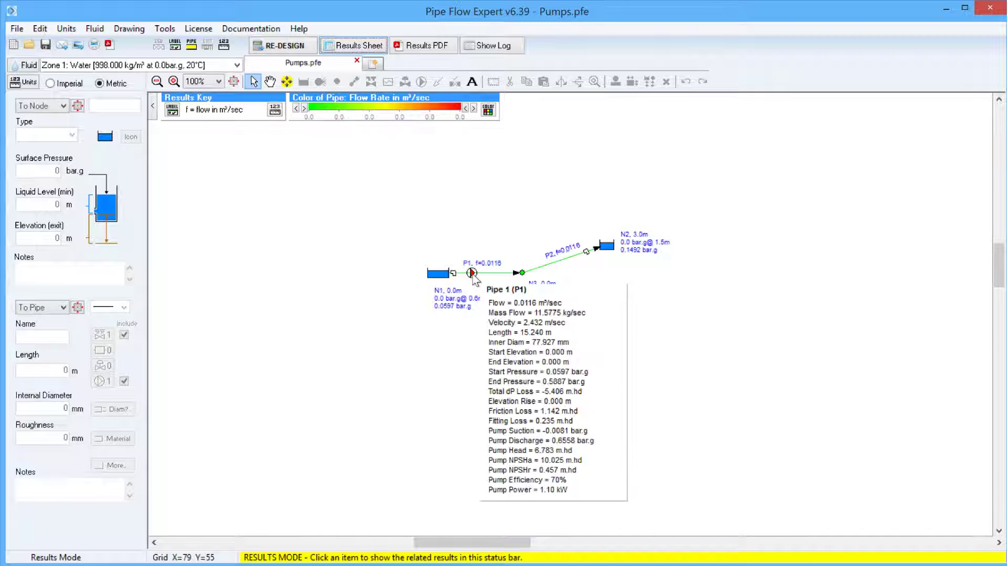
Review P1's solved pump graph, toggling the system curve and design point off and on, then close it
double_click(474, 278)
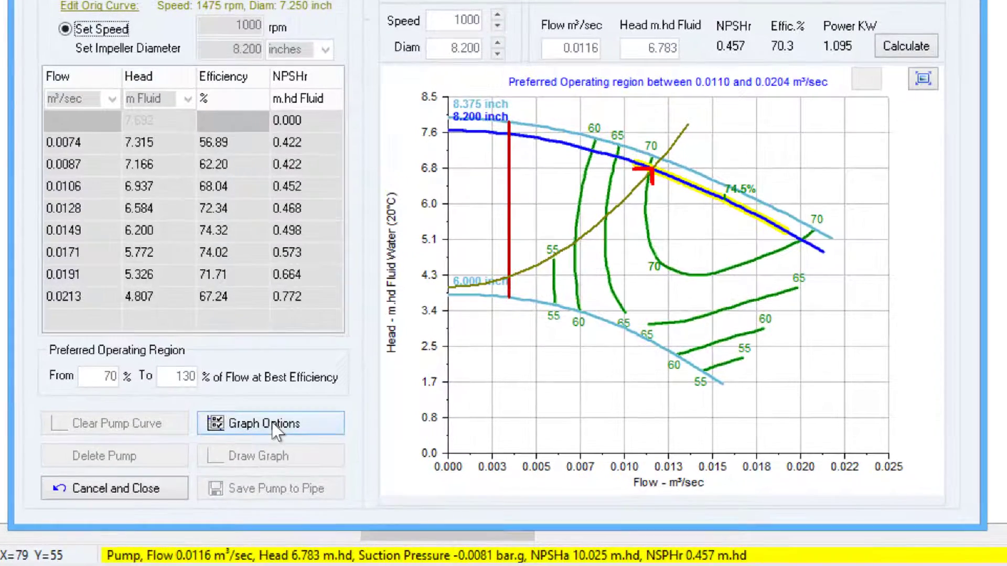
left_click(272, 425)
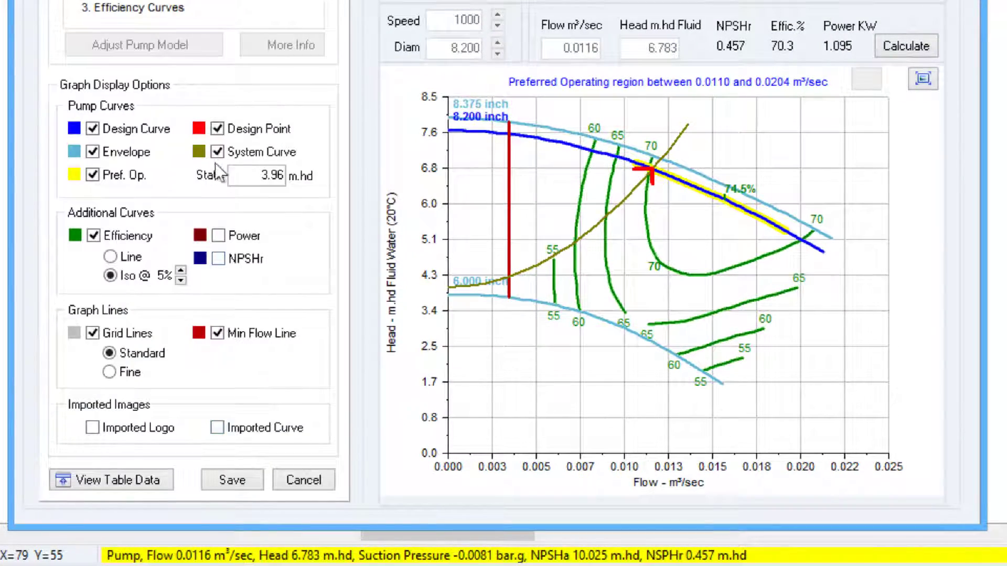
left_click(216, 153)
left_click(216, 153)
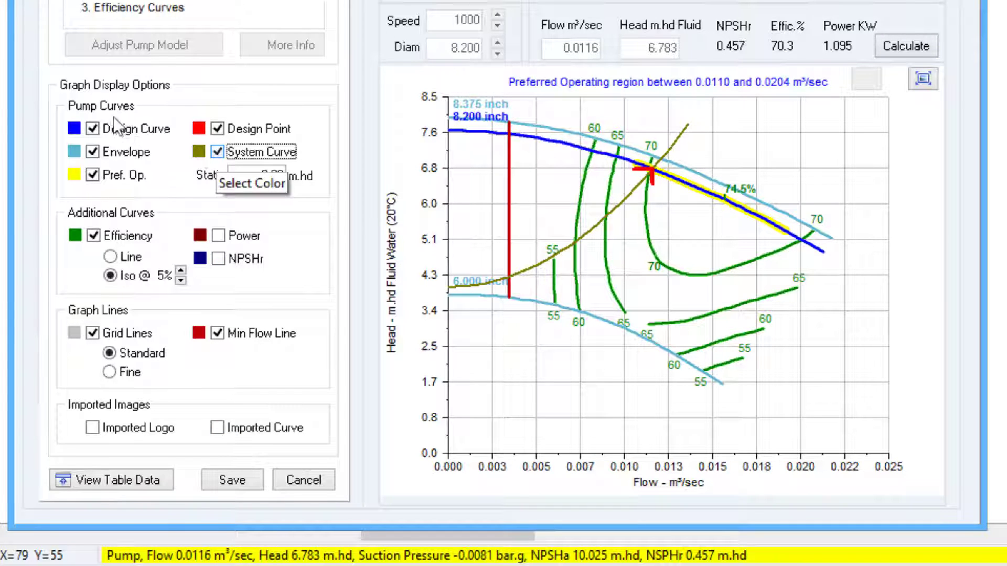
double_click(156, 133)
left_click(217, 128)
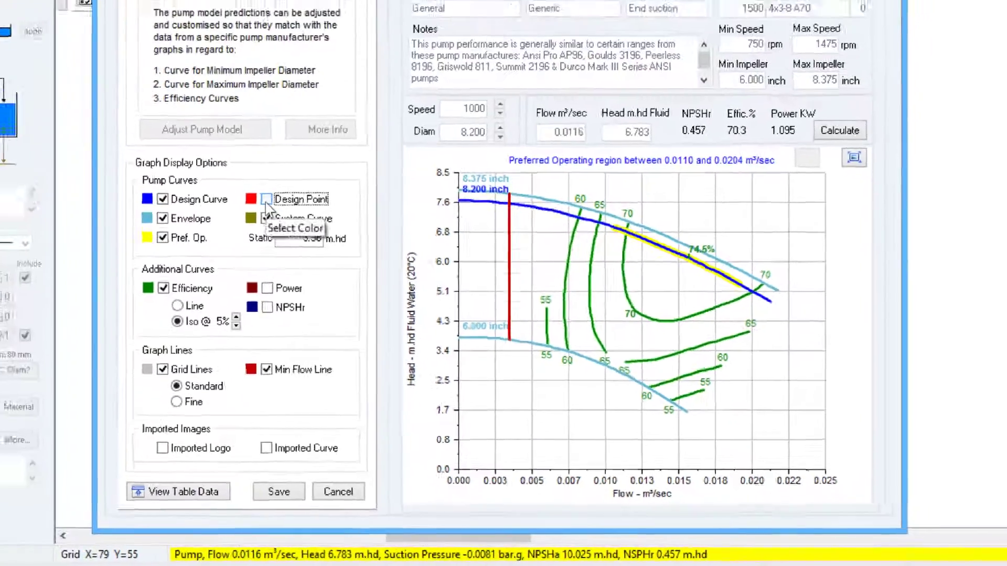
left_click(266, 200)
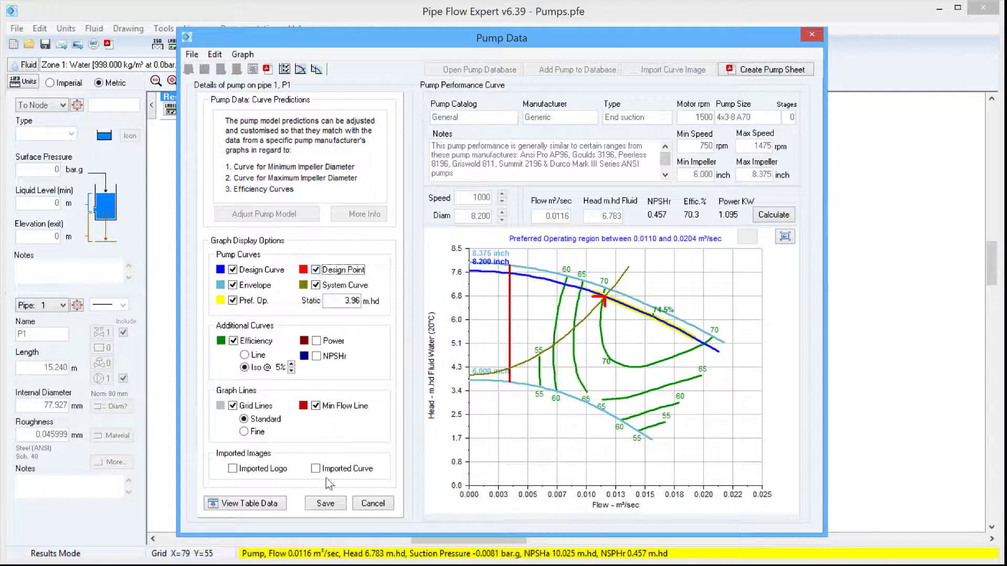
left_click(811, 34)
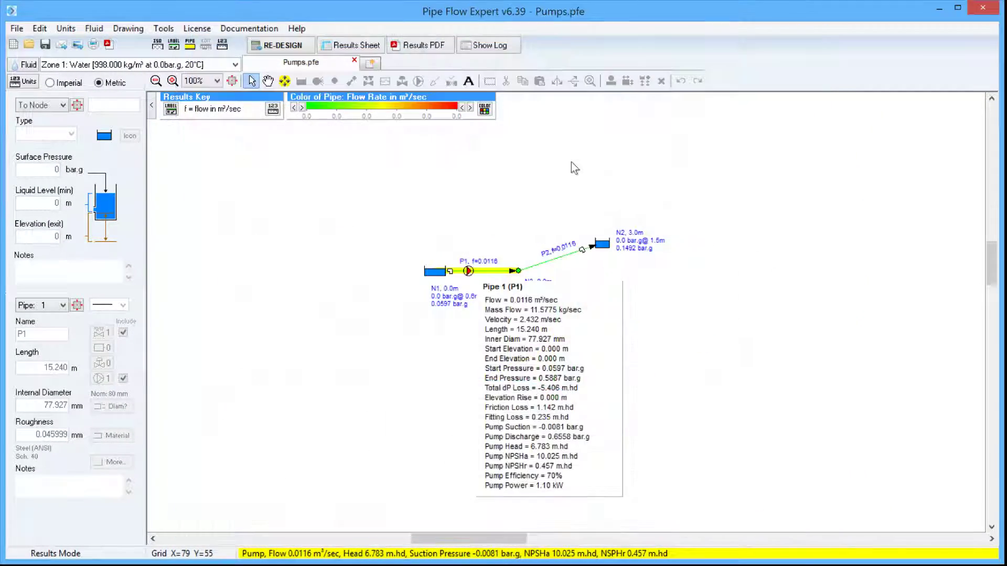
Redefine P1's pump as a fixed flow rate of 0.0100 m³/sec and save it to the pipe
left_click(281, 46)
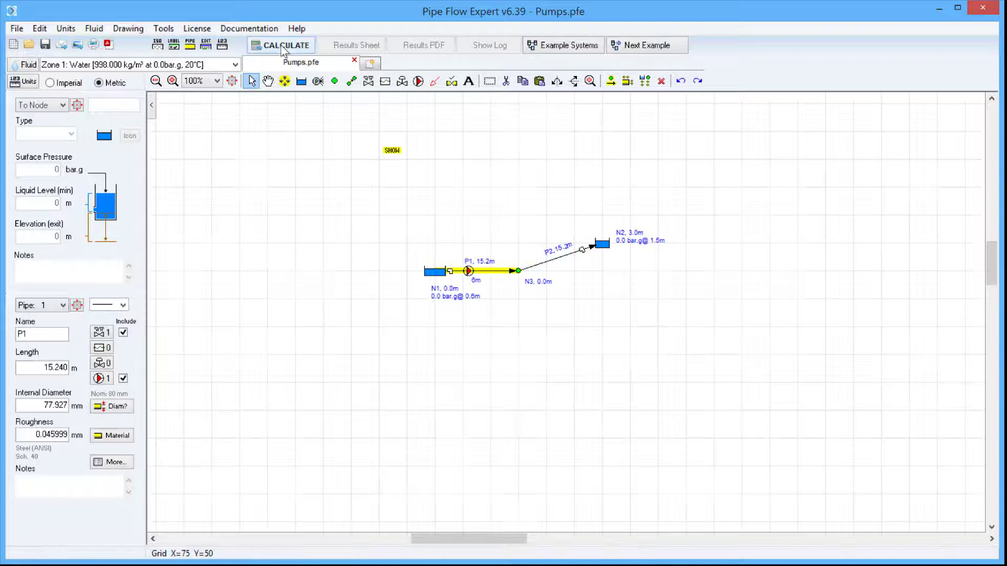
left_click(468, 272)
left_click(215, 154)
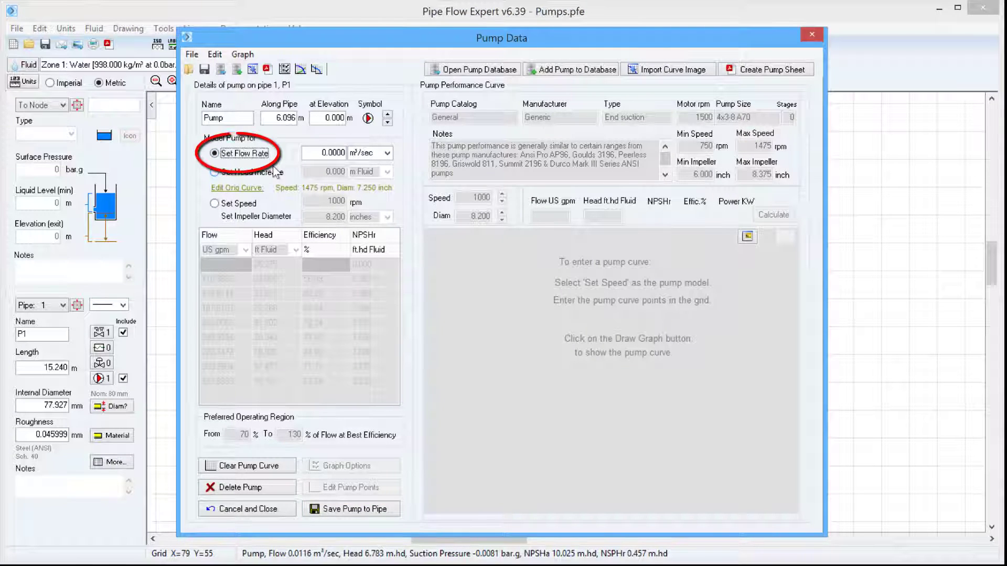
left_click(334, 153)
type("1")
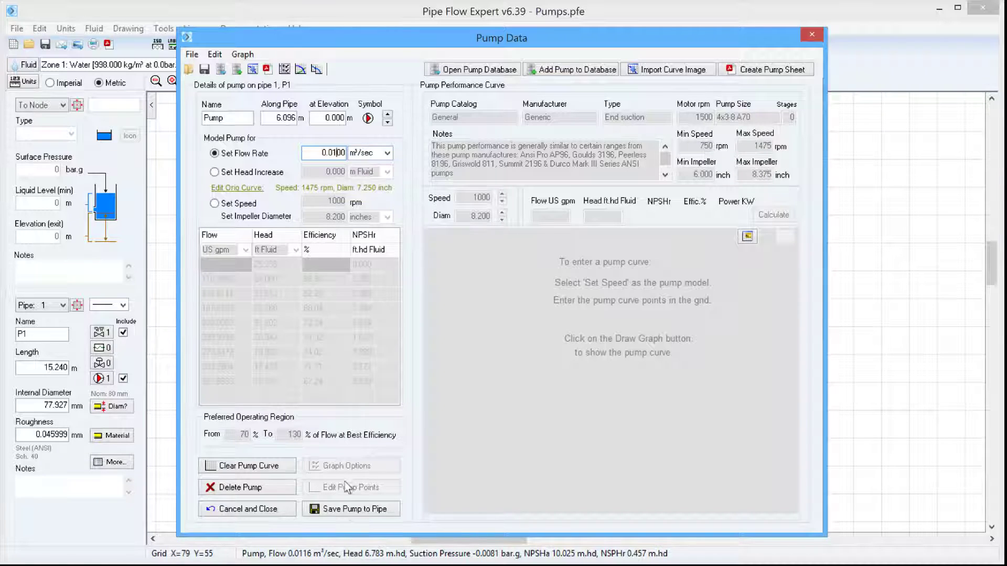
left_click(344, 511)
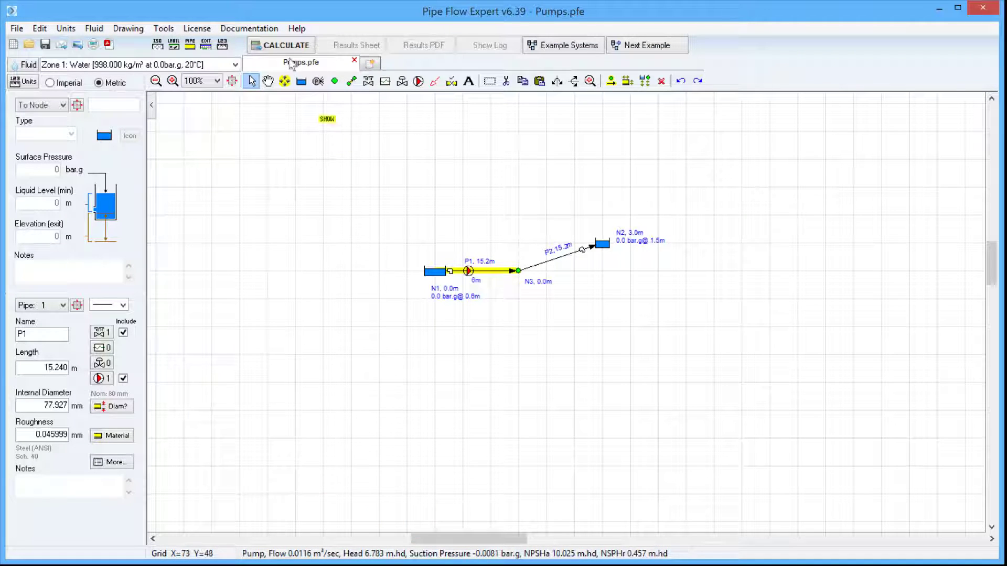
Re-solve and view results: P1 at 0.0100 m³/sec, 6.081 m.hd head, N3 at 0.5536 bar.g
left_click(281, 46)
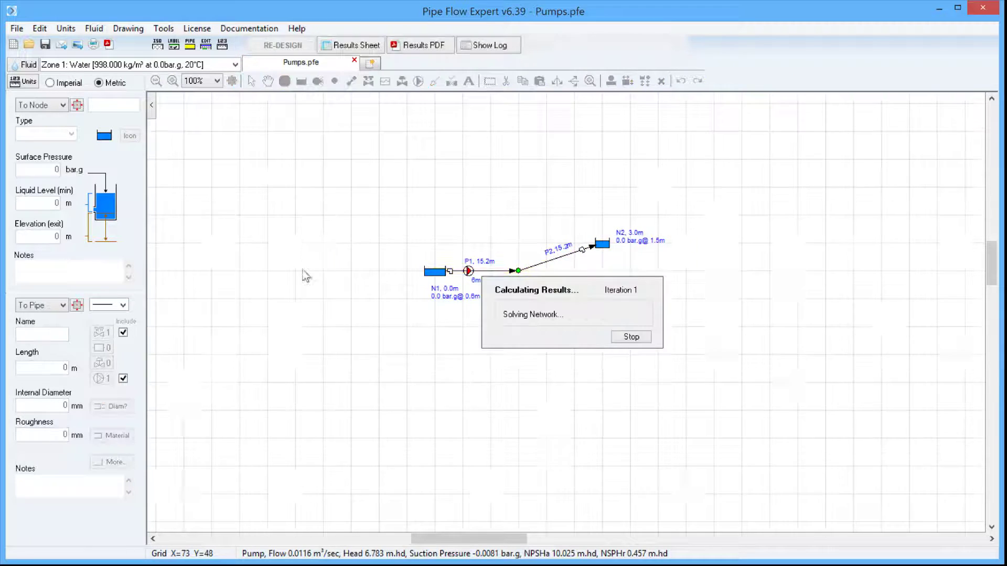
left_click(373, 408)
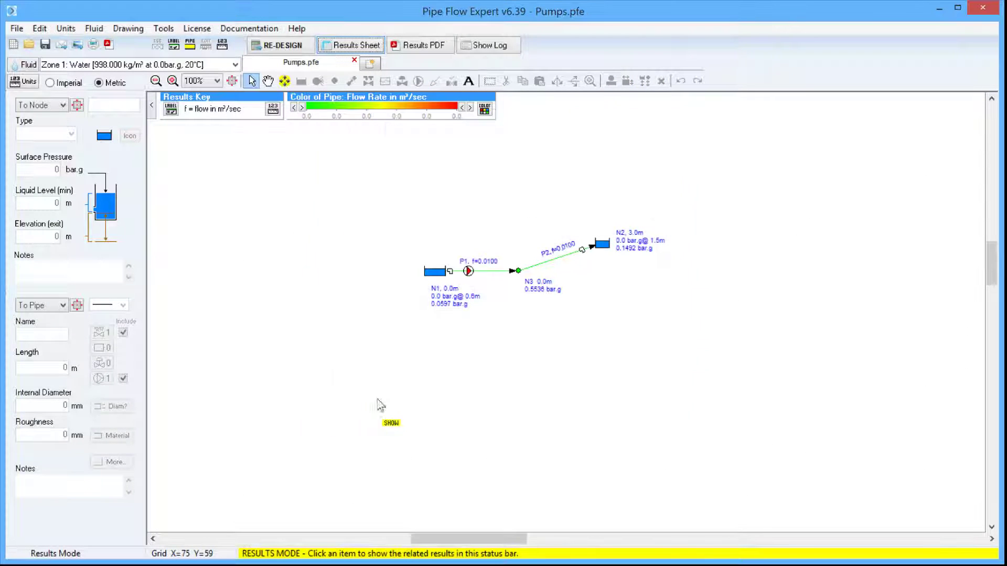
mouse_move(469, 273)
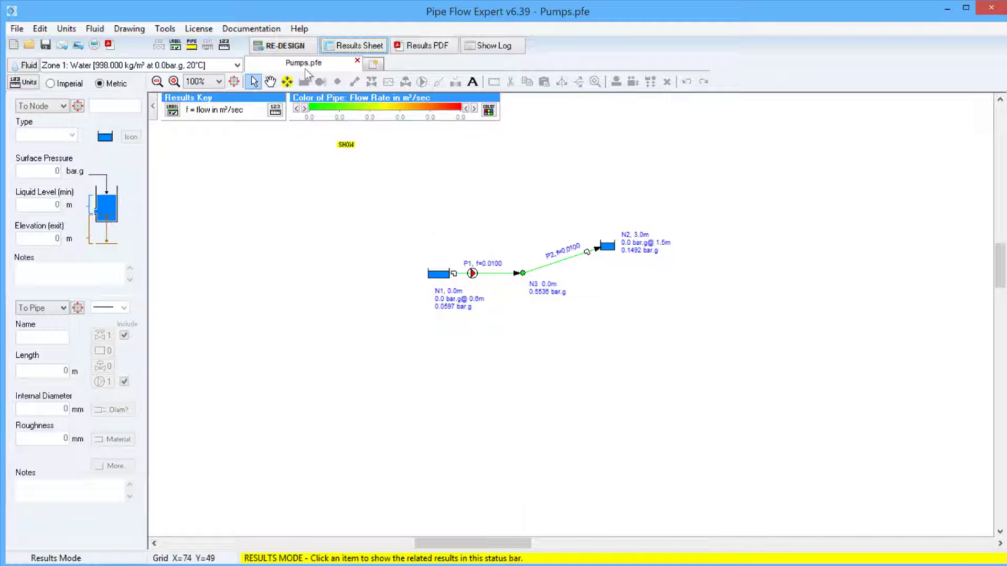
Redefine P1's pump as a fixed head increase of 6 m fluid and save it to the pipe
left_click(286, 46)
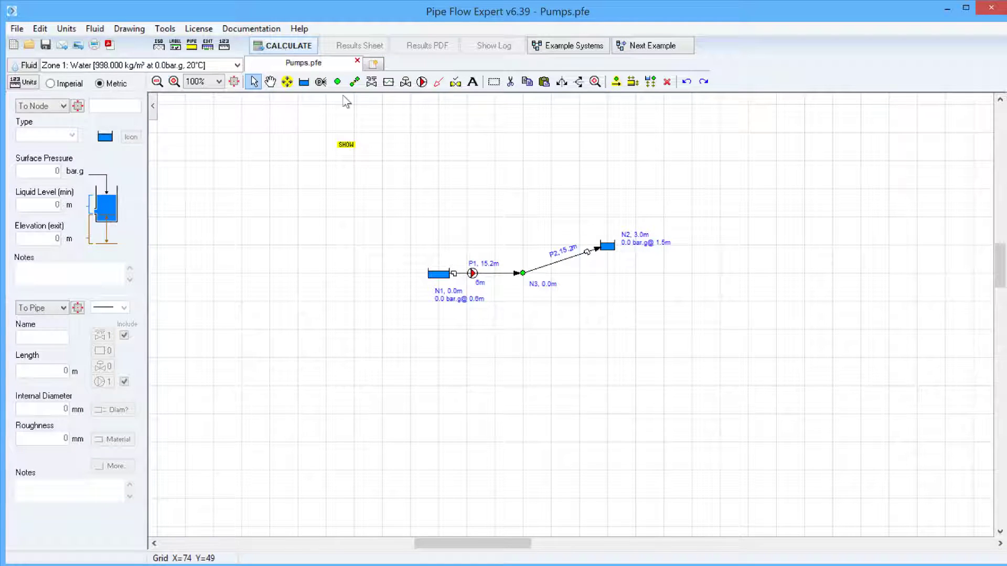
left_click(472, 272)
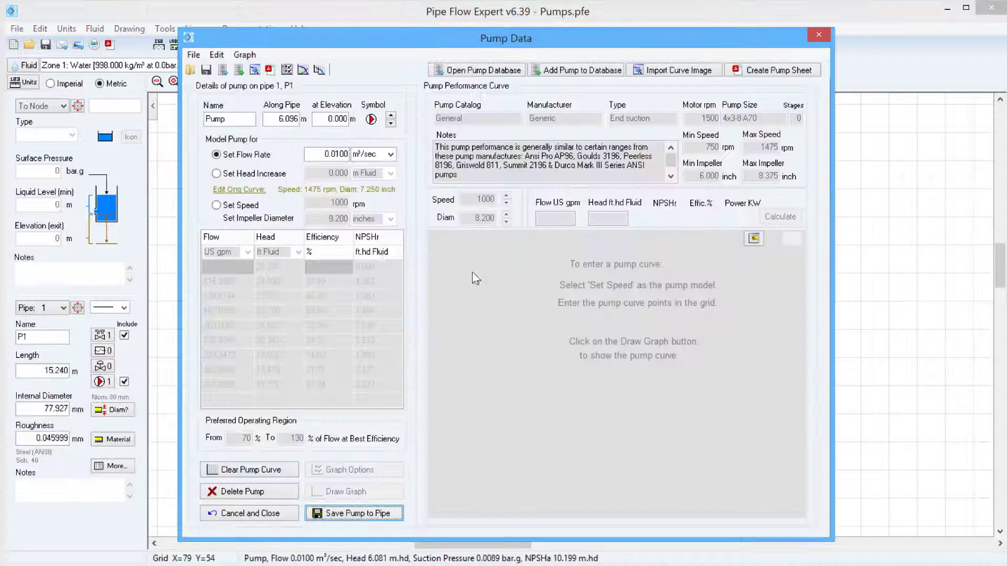
left_click(217, 174)
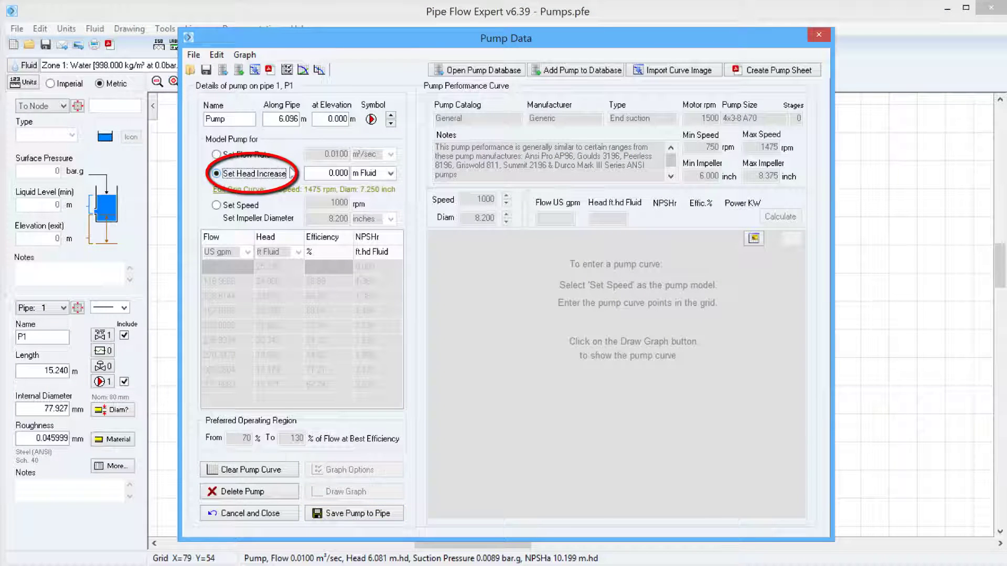
left_click(331, 172)
type("6")
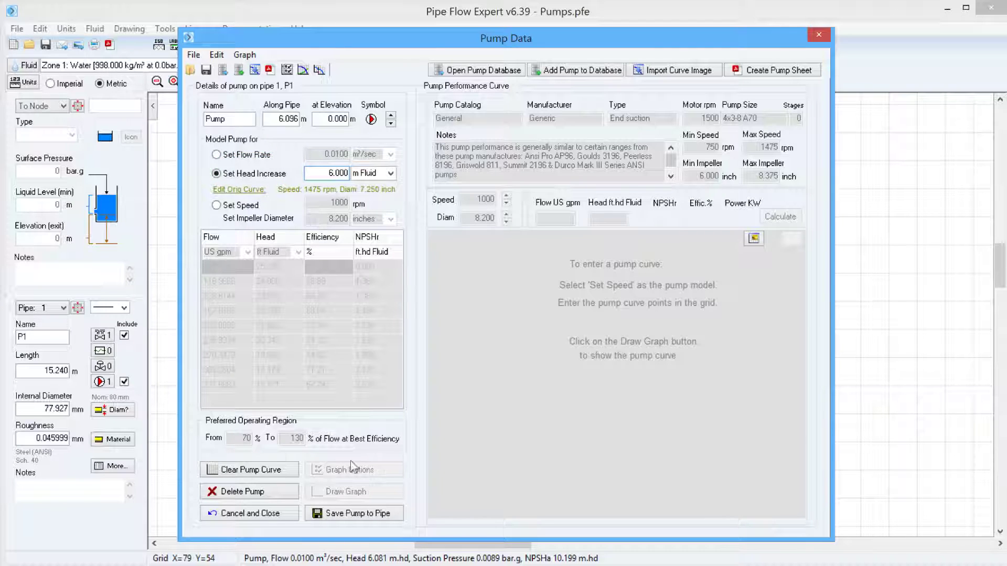
left_click(346, 515)
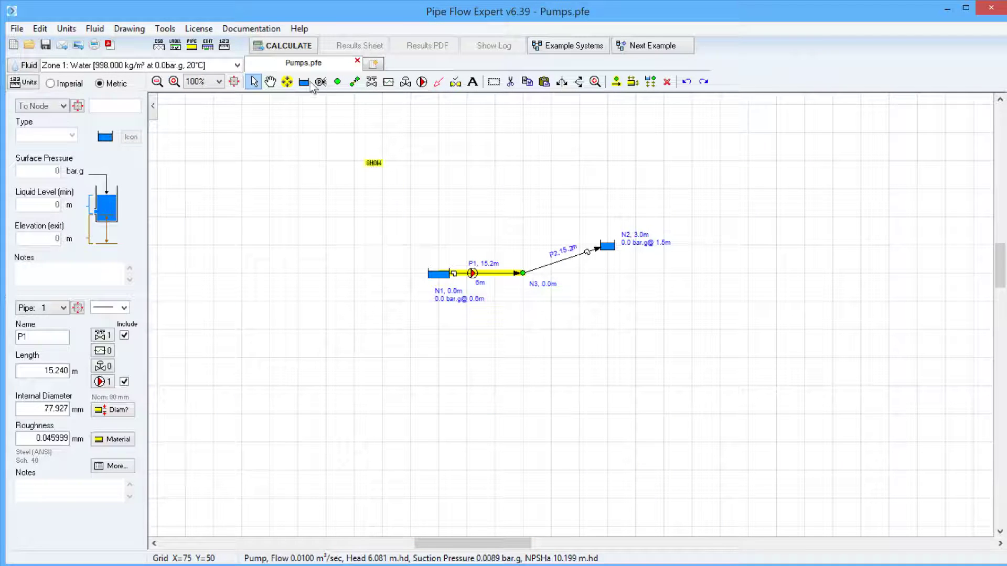
Re-solve and view P1's results: 0.0098 m³/sec at 2.054 m/sec, 10.219 m.hd NPSHa
left_click(289, 46)
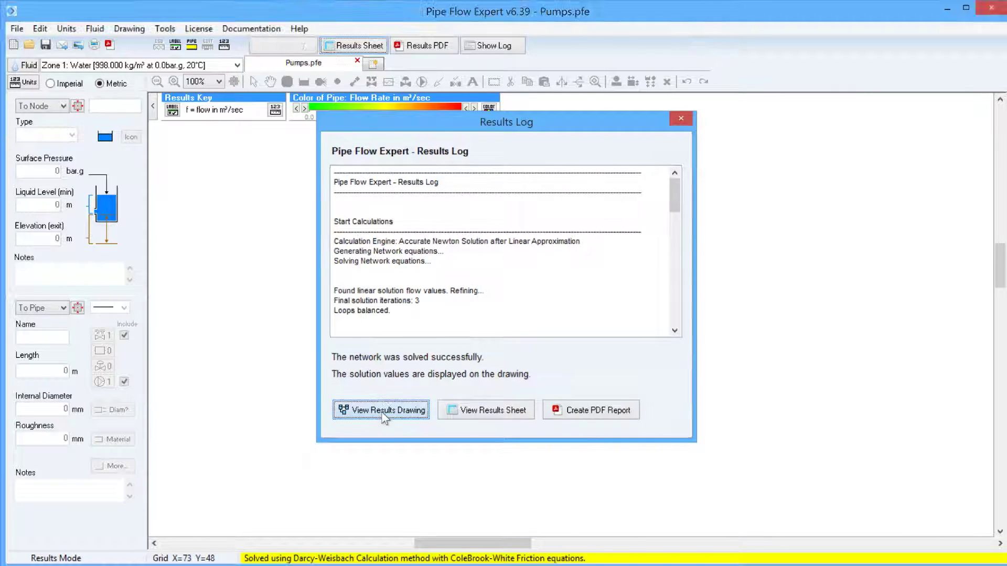
left_click(384, 411)
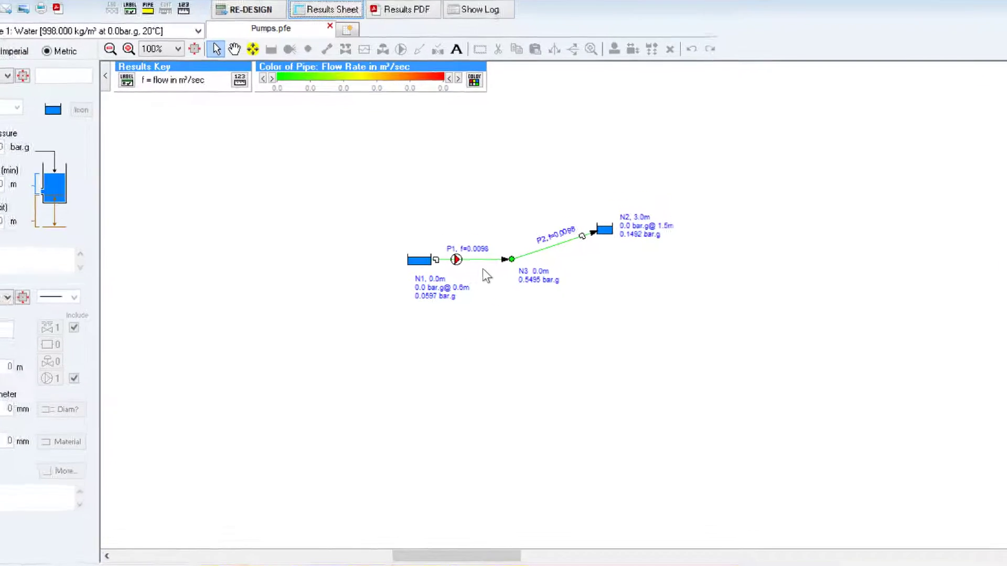
mouse_move(483, 260)
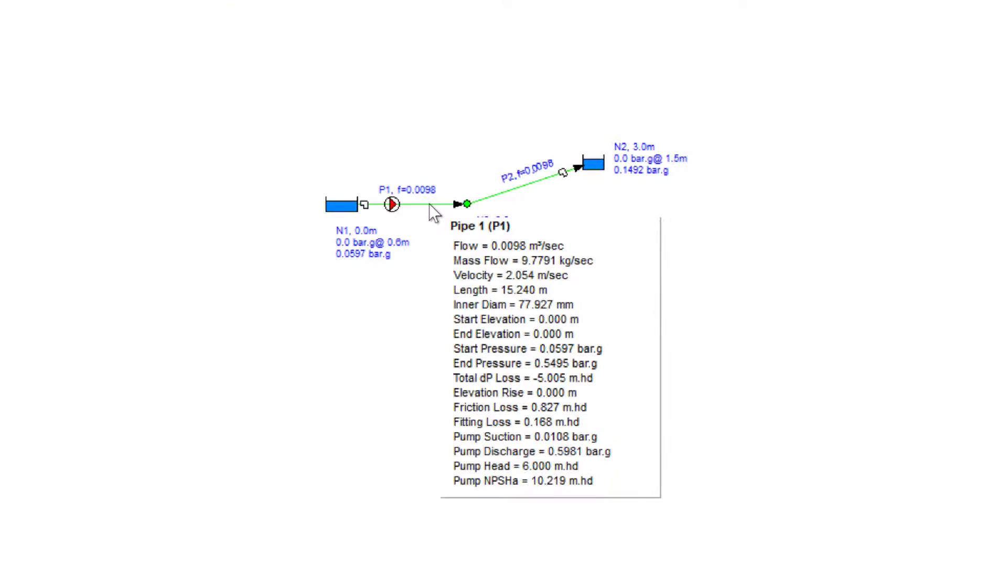